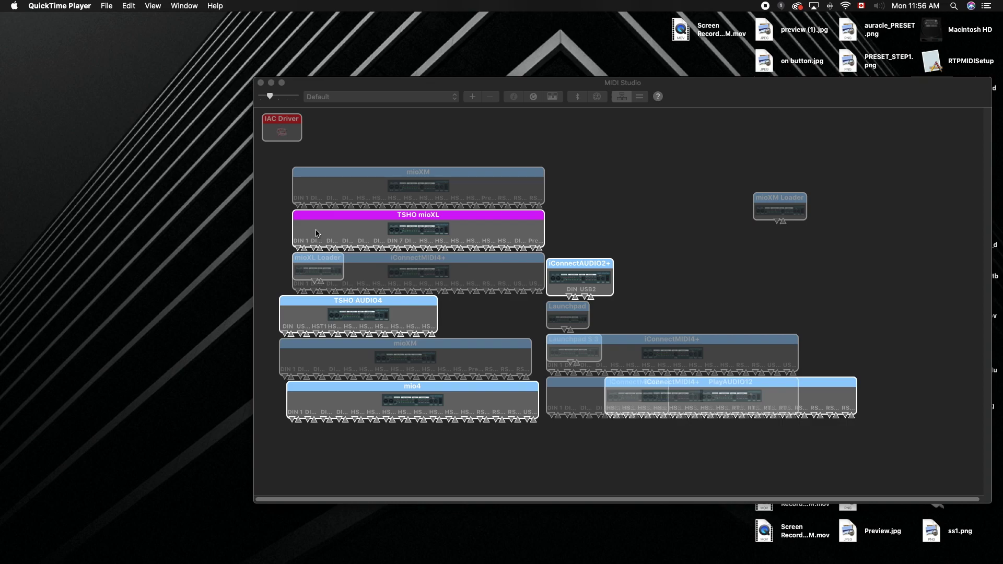
# Quit Ableton Live without saving TESTING1, then move TSHO mioXL beside IAC Driver in MIDI Studio.
pyautogui.click(172, 237)
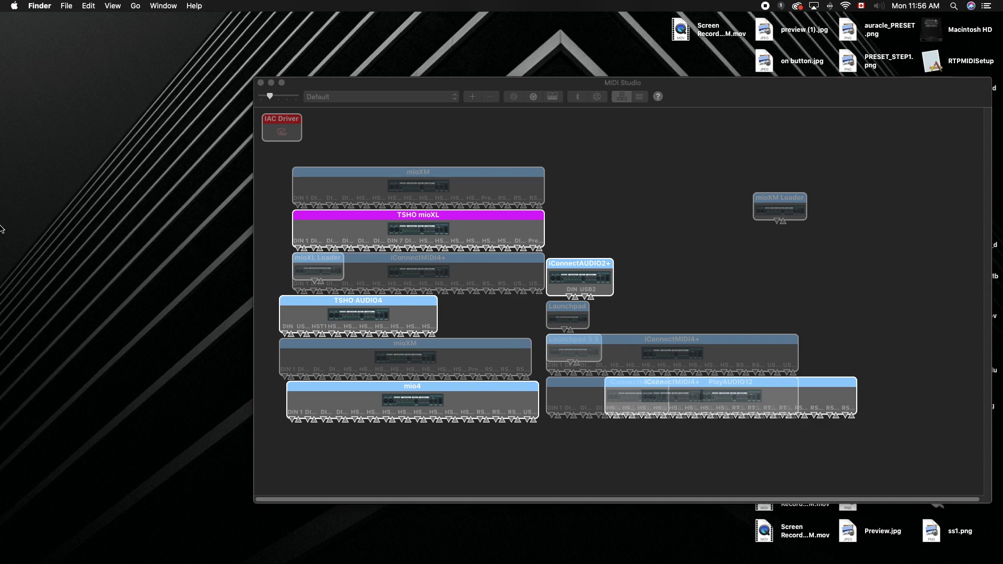
pyautogui.moveTo(1, 226)
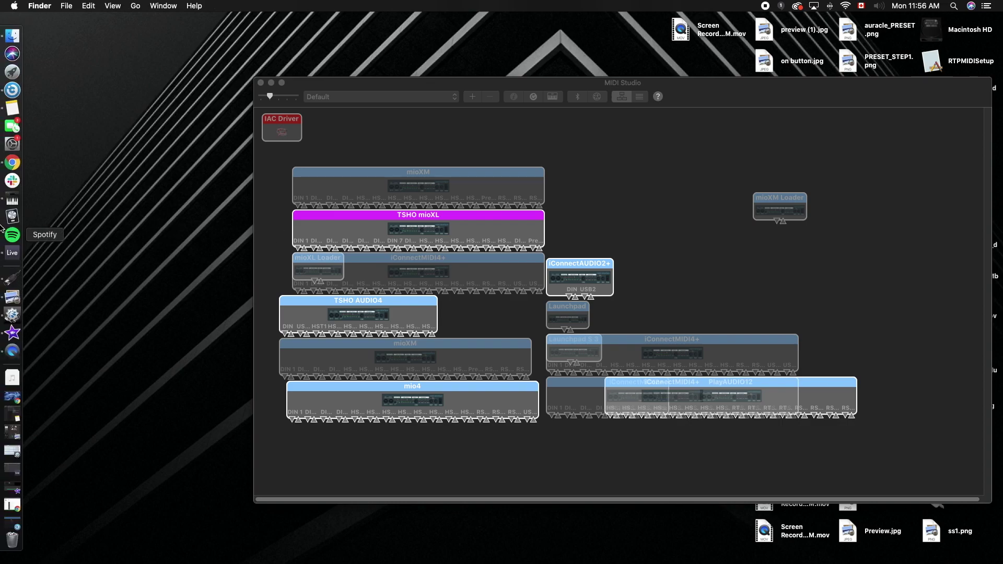
pyautogui.rightClick(15, 256)
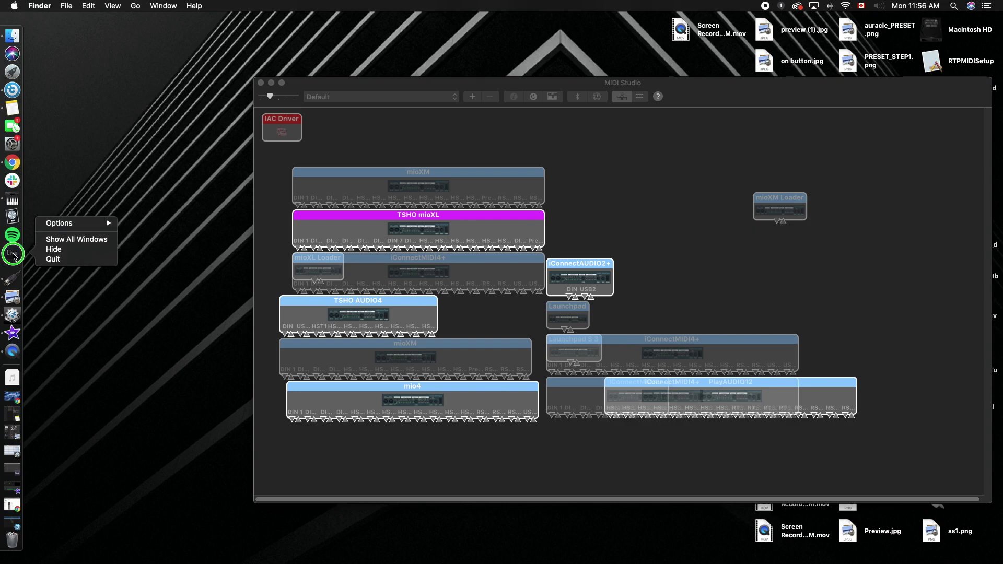
pyautogui.click(39, 261)
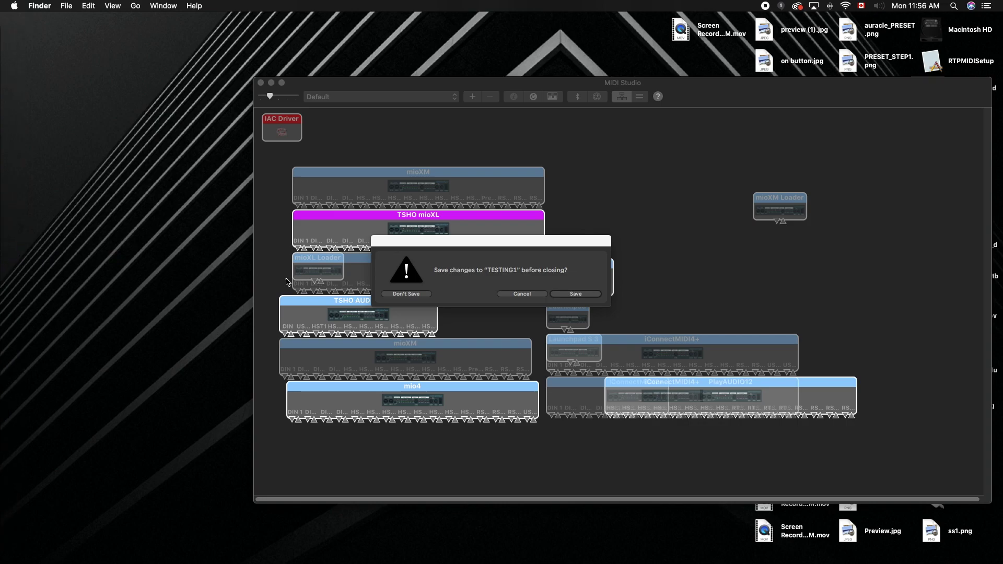
pyautogui.click(409, 295)
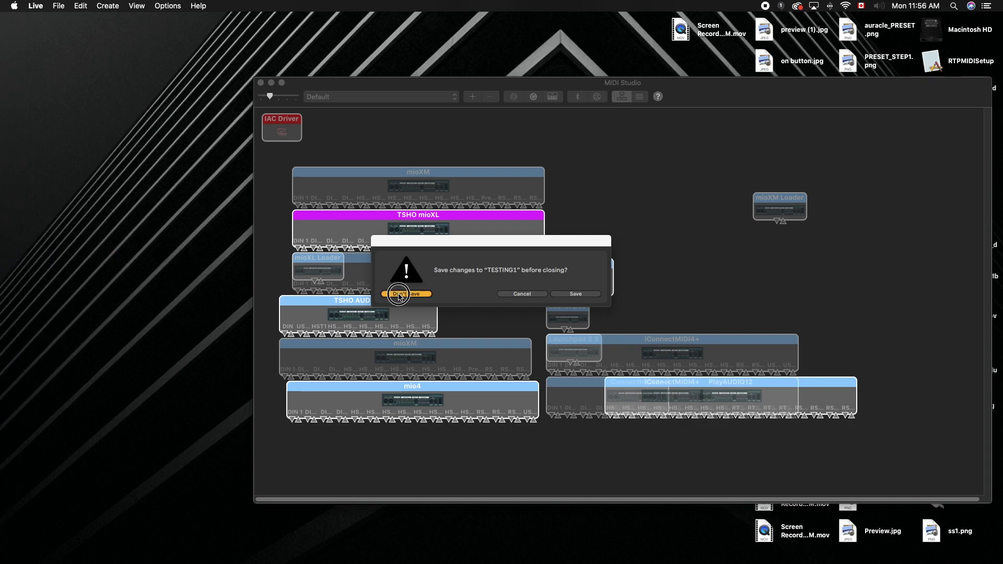
pyautogui.moveTo(402, 227); pyautogui.dragTo(439, 125)
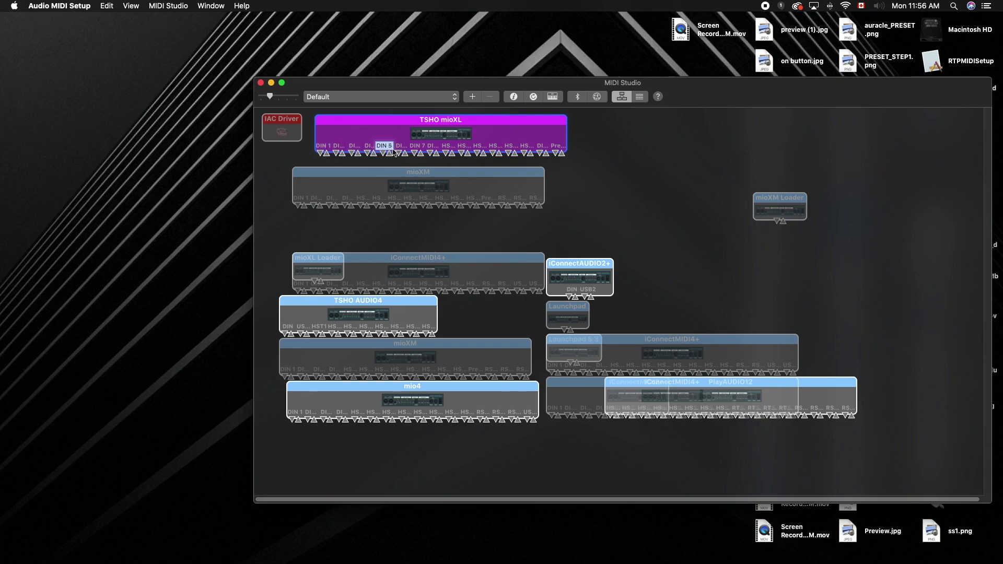
# Open the mioXL 007 MIDI Routing page in Auracle and collapse the DIN and USB Device source groups.
pyautogui.moveTo(3, 206)
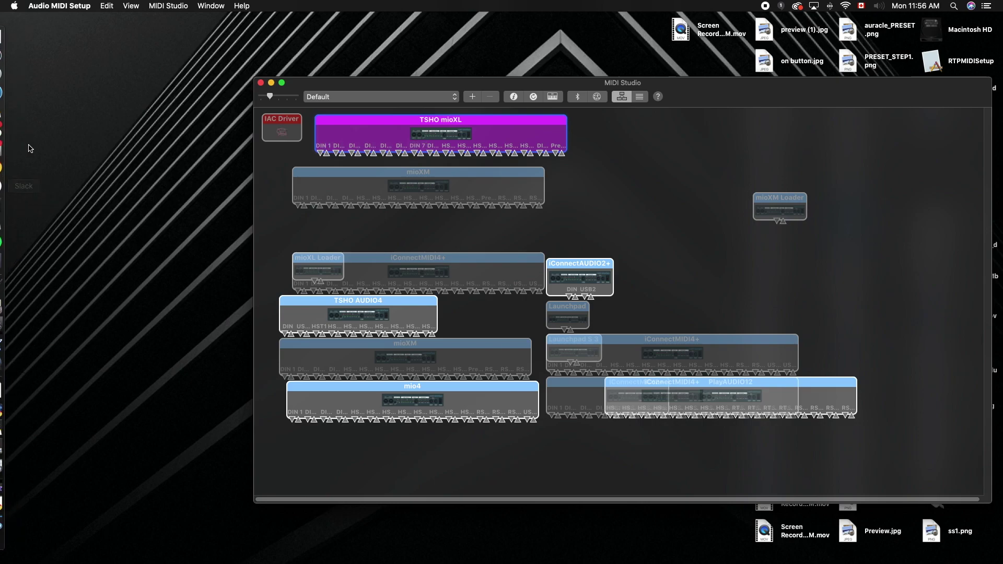
pyautogui.click(12, 92)
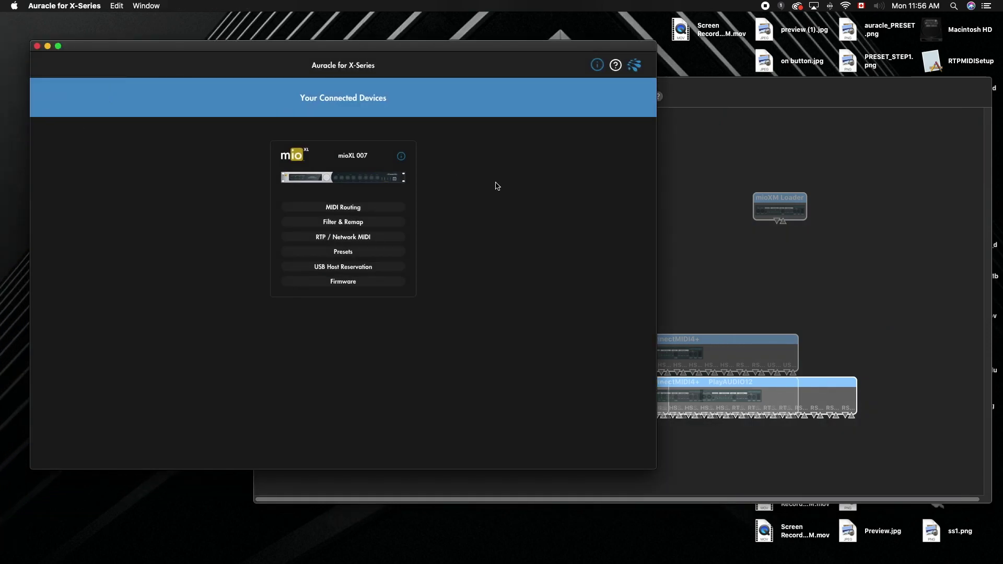
pyautogui.click(332, 209)
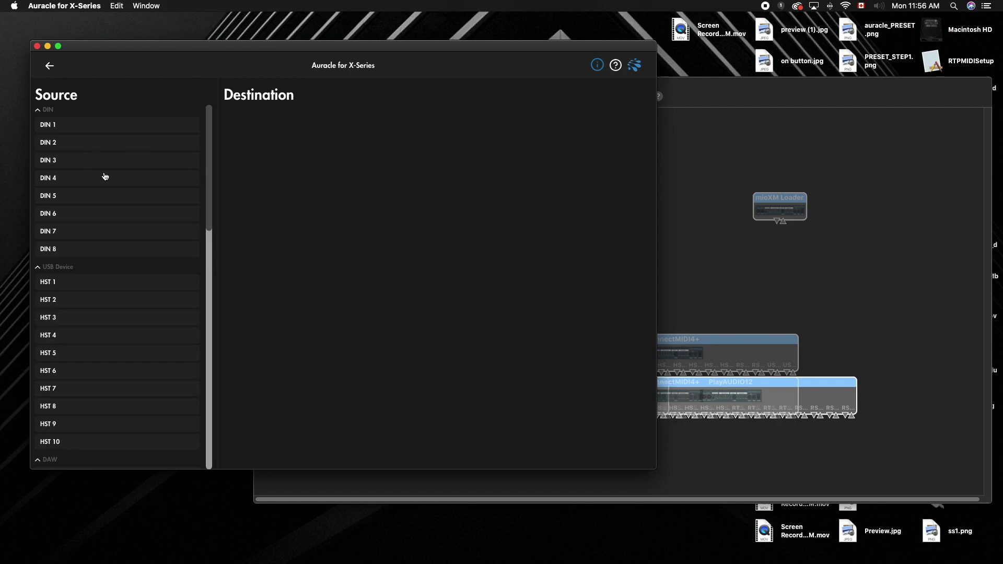
pyautogui.click(39, 111)
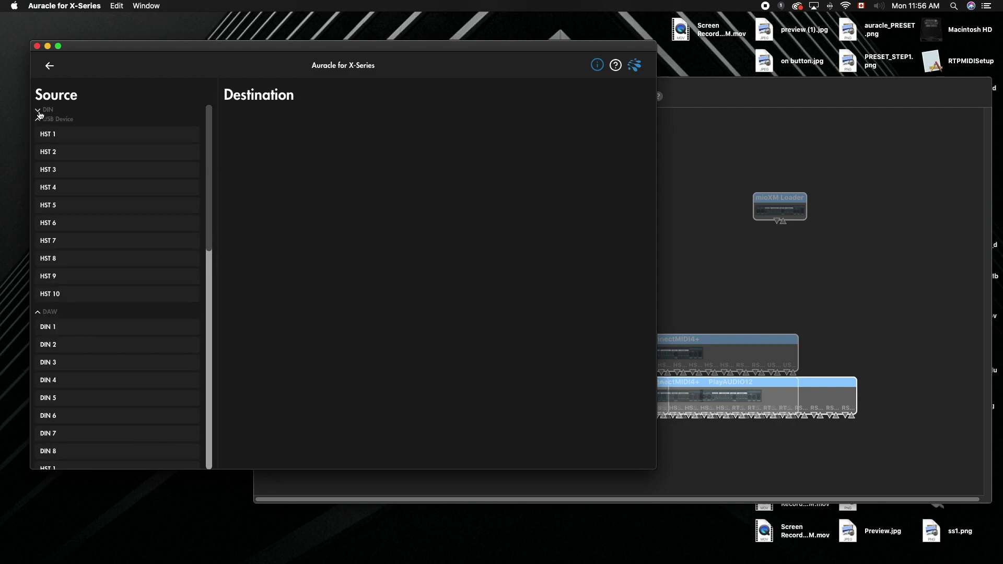
pyautogui.click(39, 119)
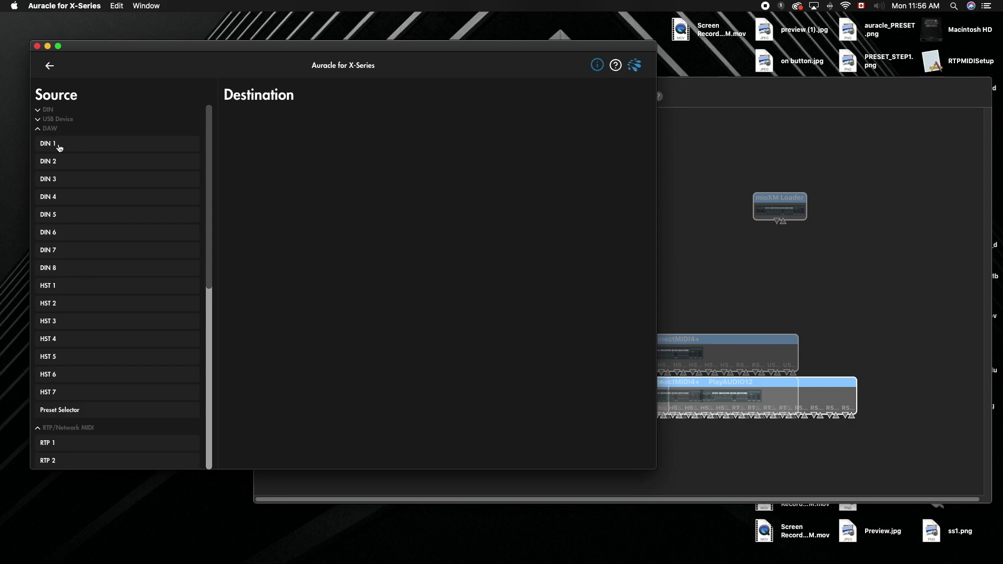
# Rename the DAW source port DIN 1 to GEAR1.
pyautogui.click(121, 147)
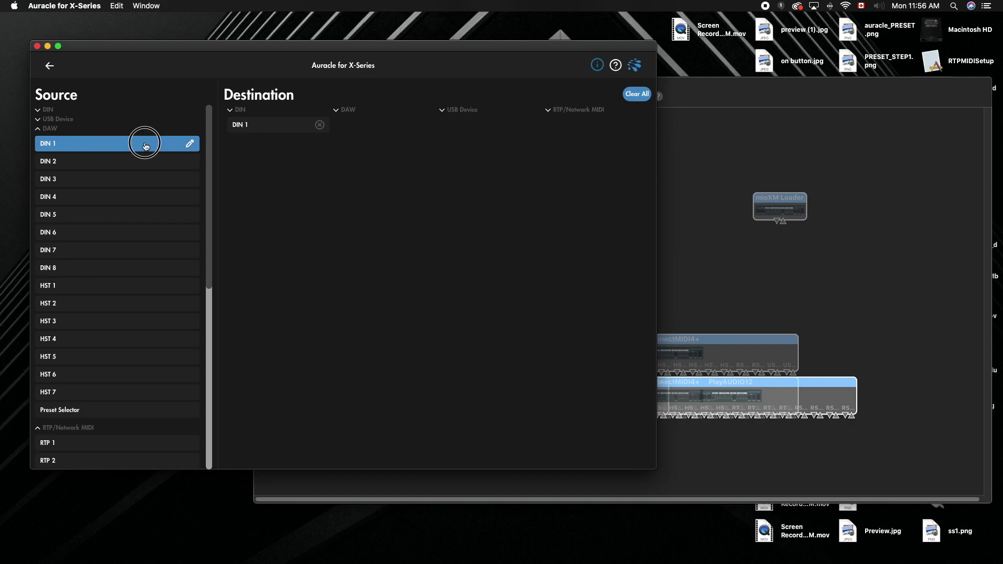
pyautogui.click(189, 145)
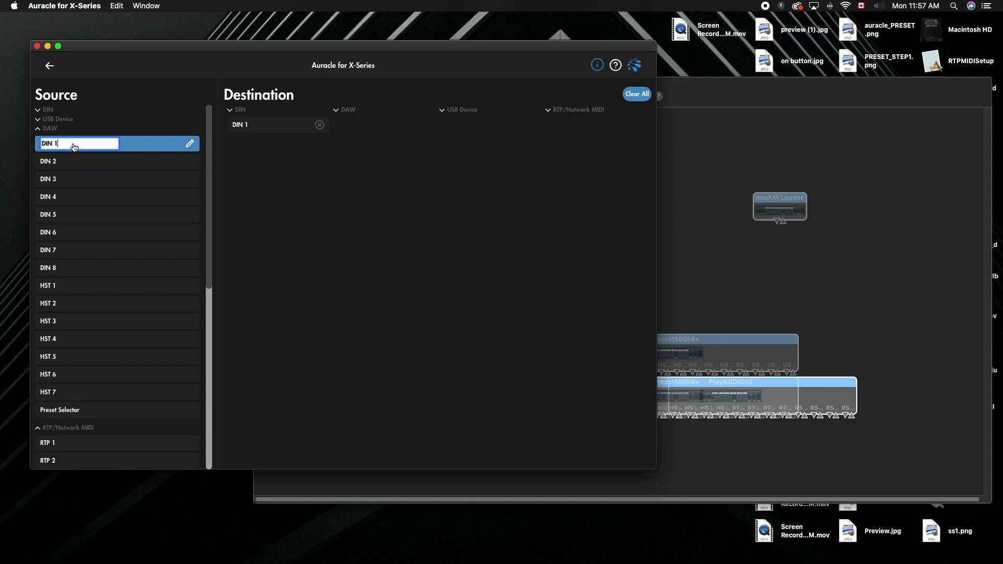
pyautogui.press('BackSpace')
pyautogui.press('BackSpace')
pyautogui.press('BackSpace')
pyautogui.press('BackSpace')
pyautogui.press('BackSpace')
pyautogui.press('Return')
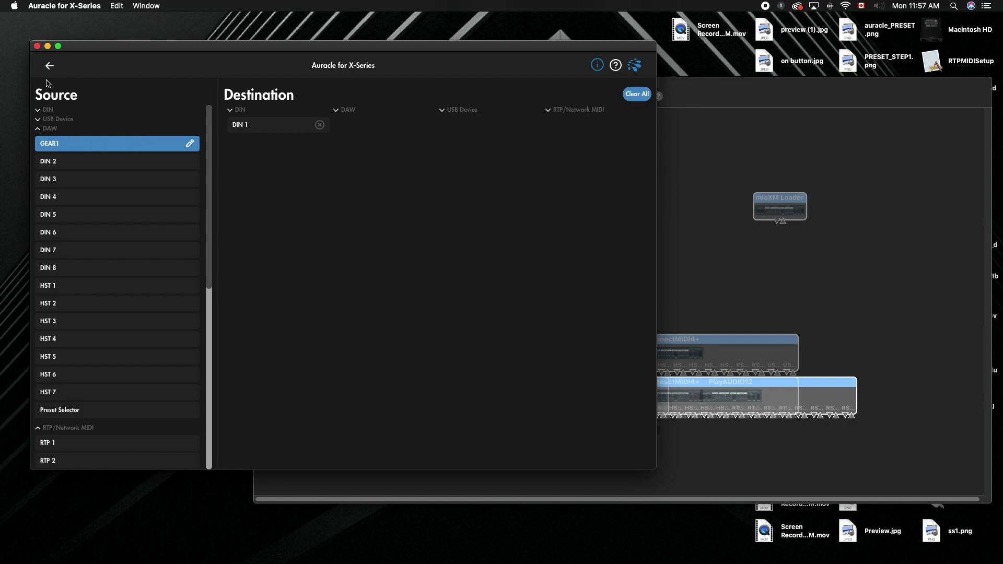
# Open the DAW destinations list to confirm GEAR1 appears there.
pyautogui.click(336, 109)
pyautogui.click(339, 113)
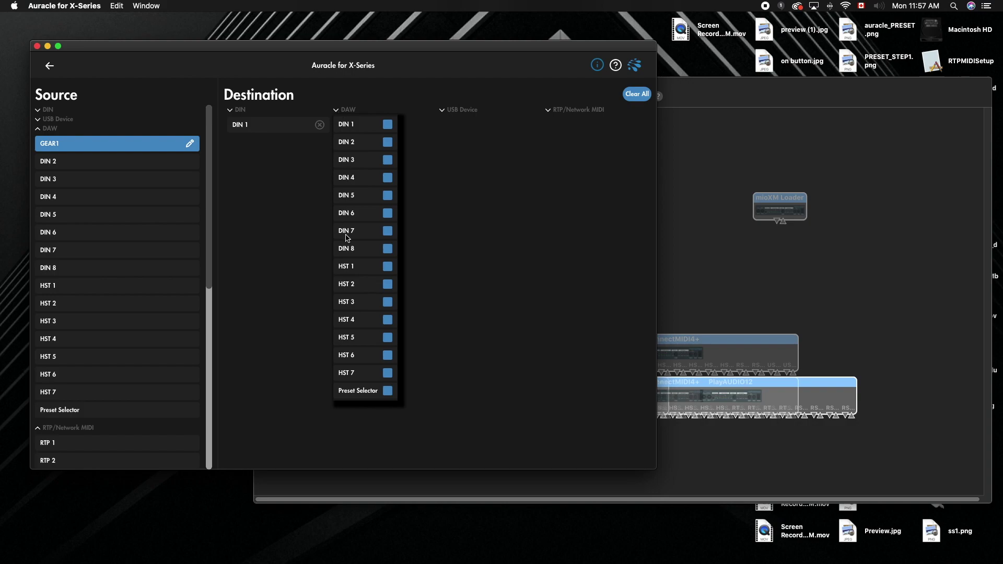
pyautogui.click(305, 208)
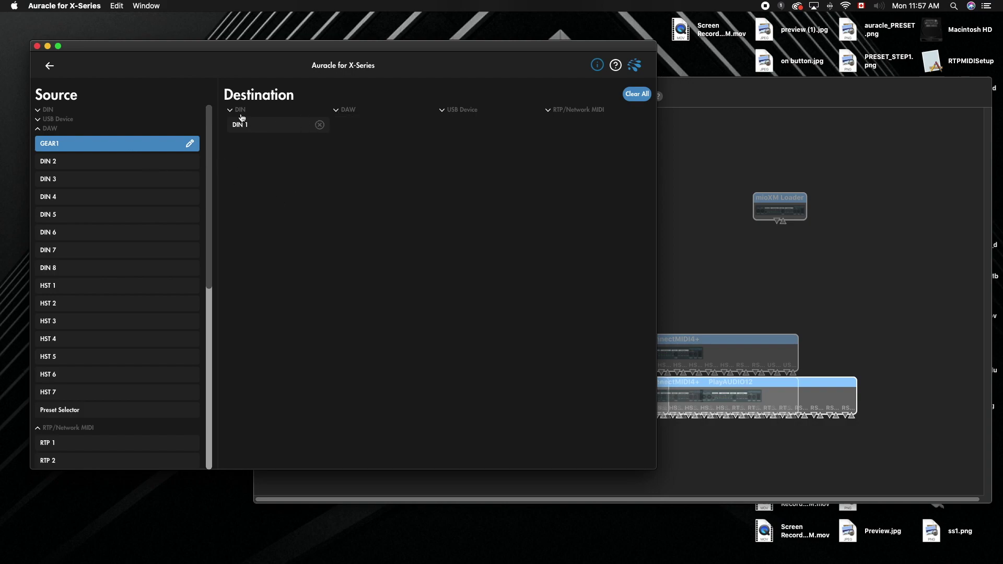
# Select USB Device source HST 1, confirm GEAR1 among its DAW destinations, and return to Connected Devices.
pyautogui.click(37, 122)
pyautogui.click(68, 137)
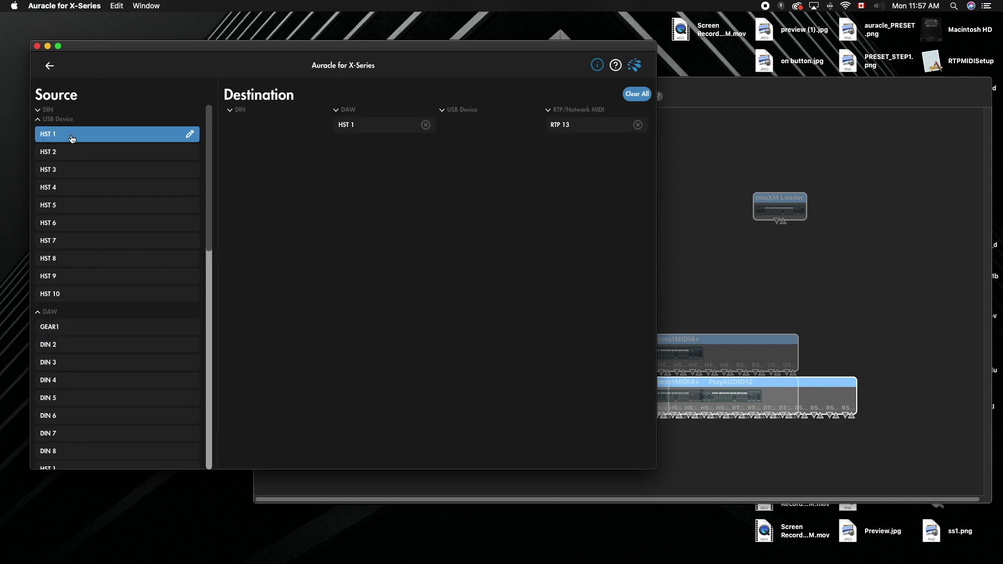
pyautogui.click(342, 113)
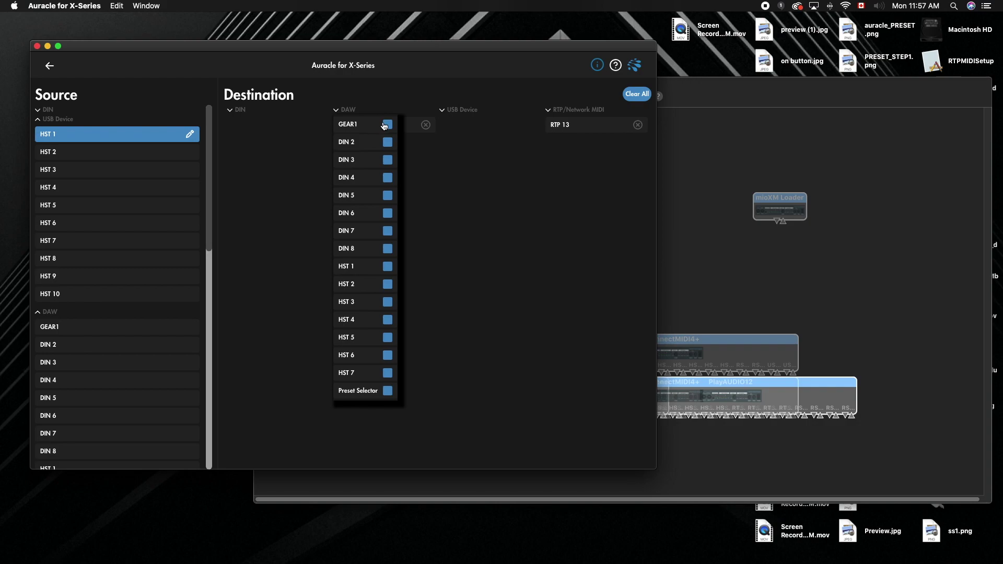
pyautogui.click(472, 187)
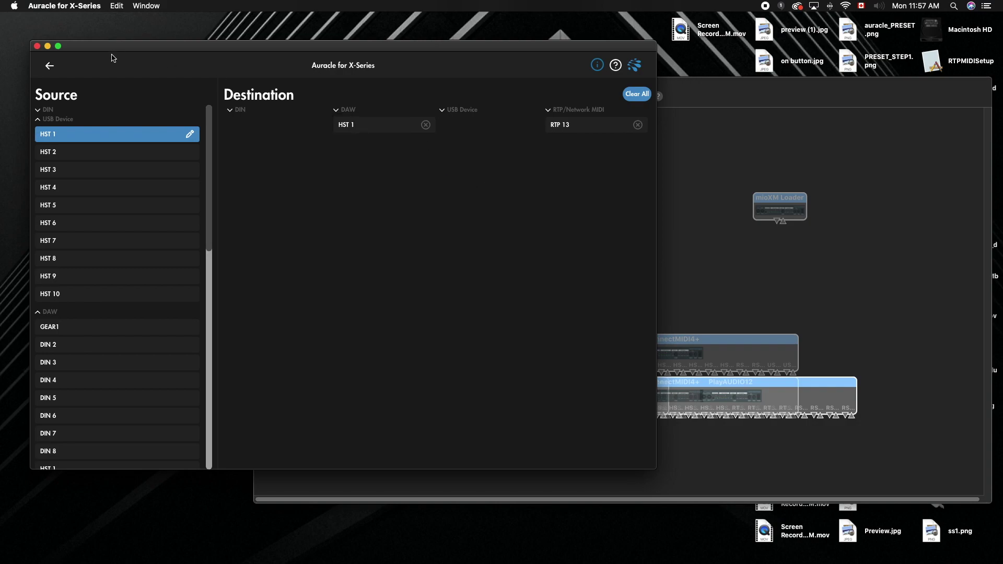
pyautogui.click(55, 66)
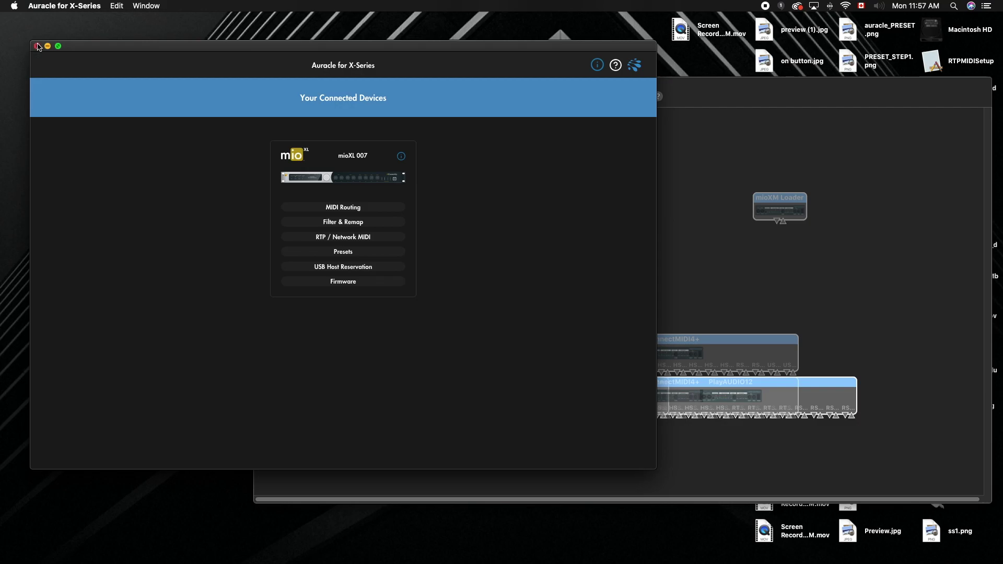
# Close Auracle and launch Audio MIDI Setup through a Spotlight search for 'audio'.
pyautogui.click(650, 186)
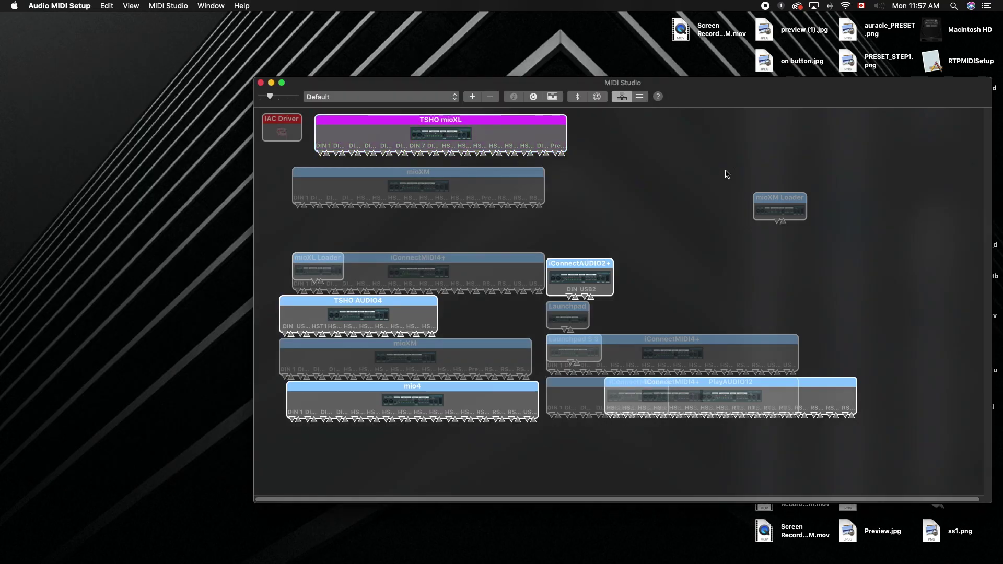
pyautogui.moveTo(548, 83); pyautogui.dragTo(421, 78)
pyautogui.click(955, 7)
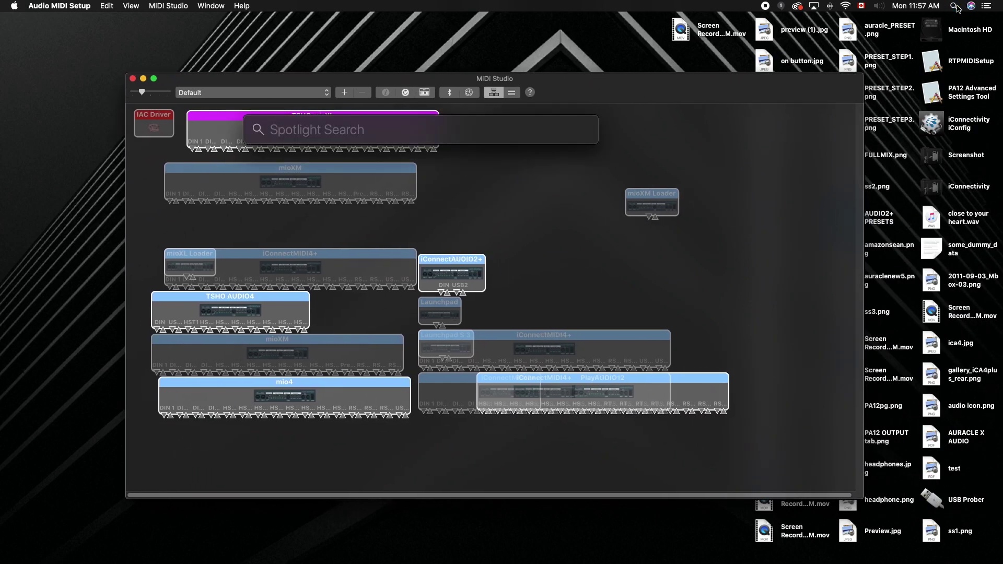
pyautogui.write('audio')
pyautogui.press('Return')
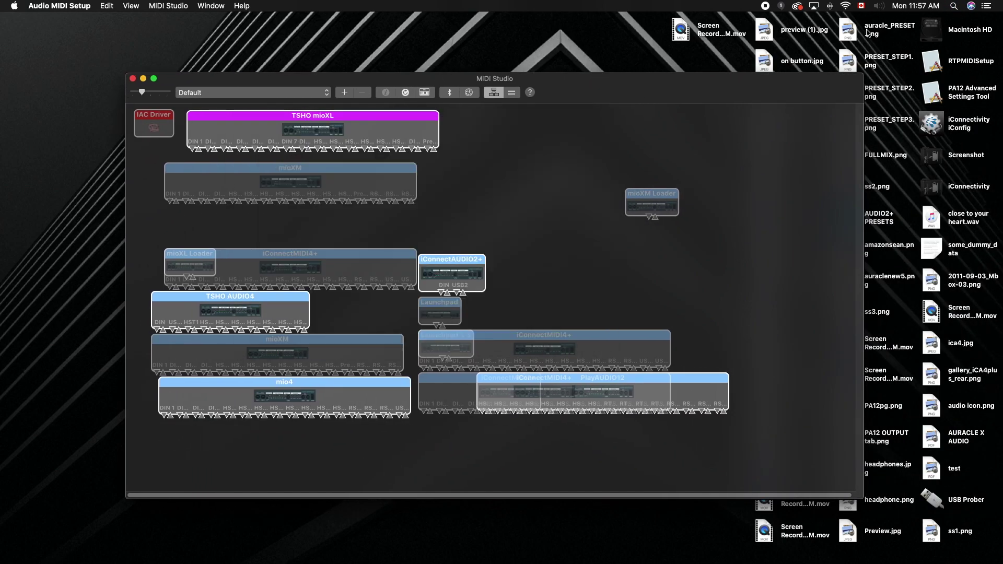
pyautogui.click(216, 4)
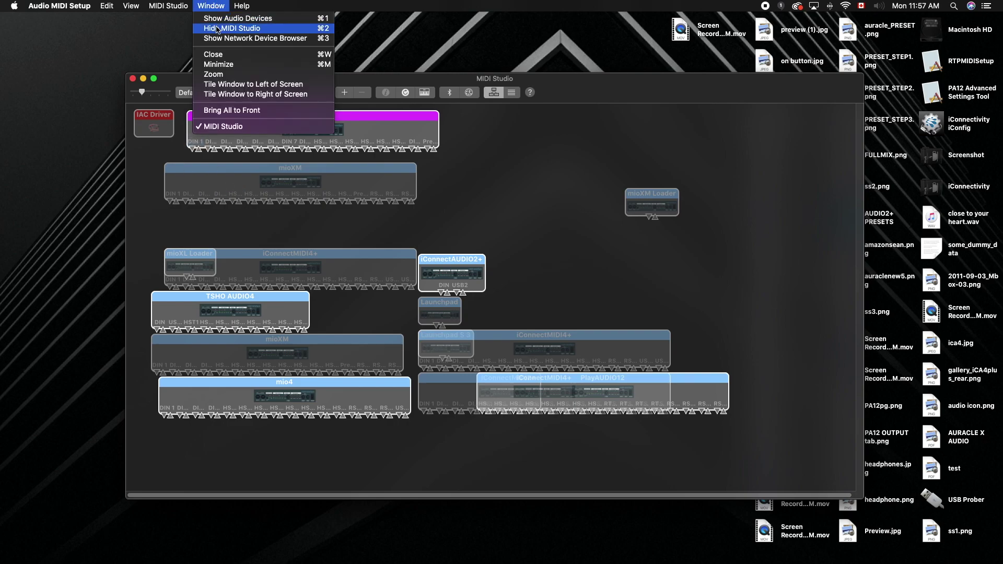
pyautogui.click(381, 136)
# Select the TSHO mioXL device and remove it from MIDI Studio.
pyautogui.click(364, 127)
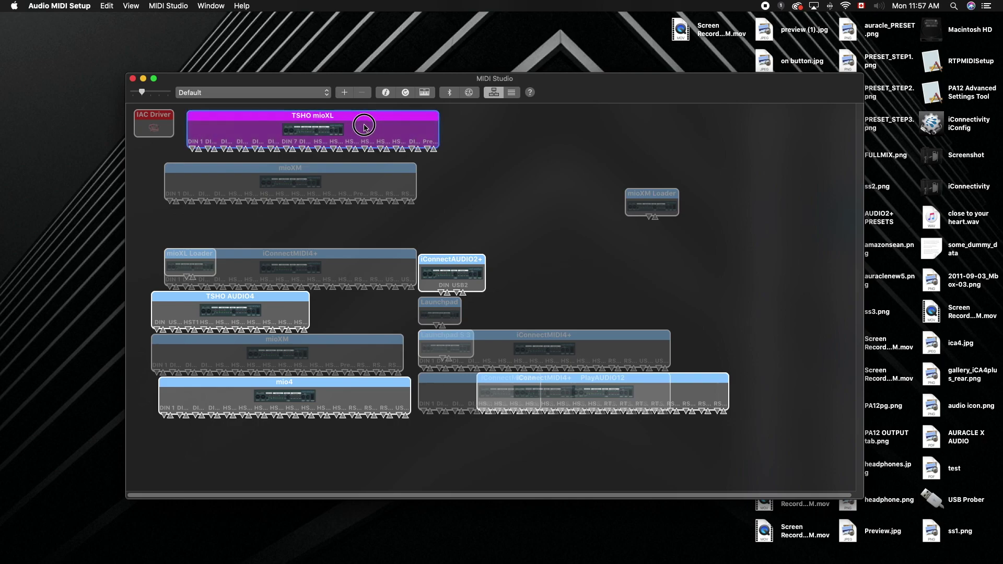
pyautogui.click(475, 152)
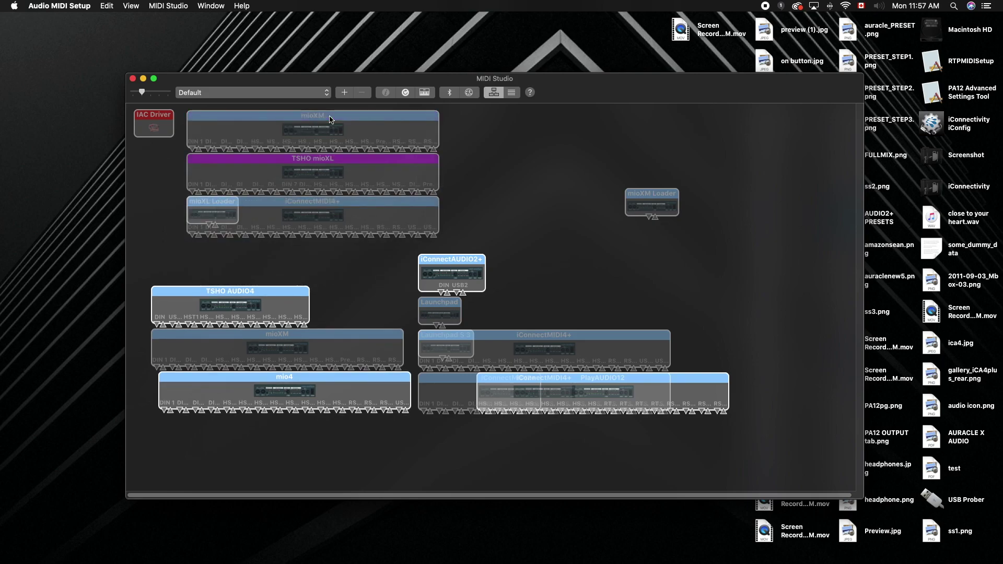
pyautogui.click(334, 166)
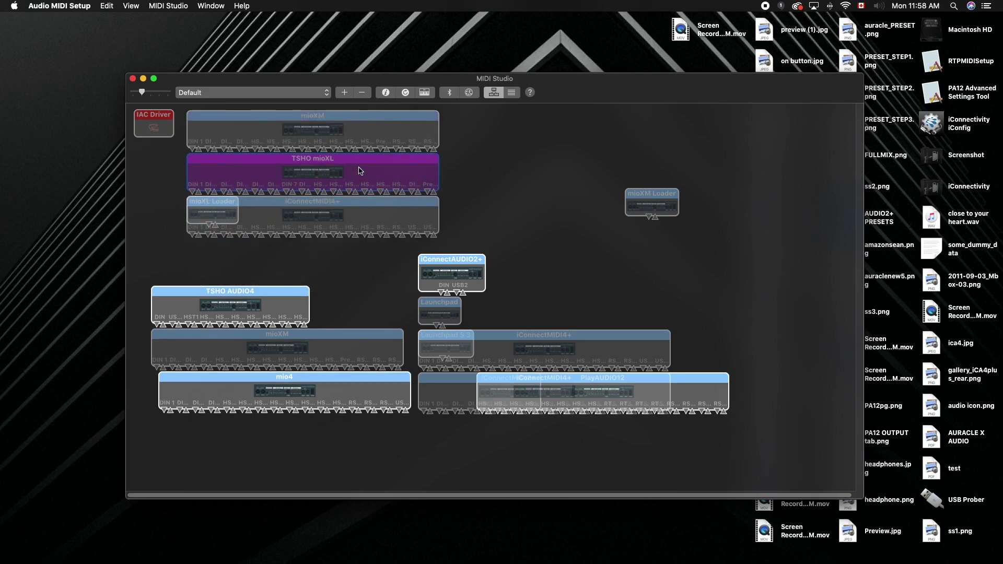
pyautogui.click(362, 94)
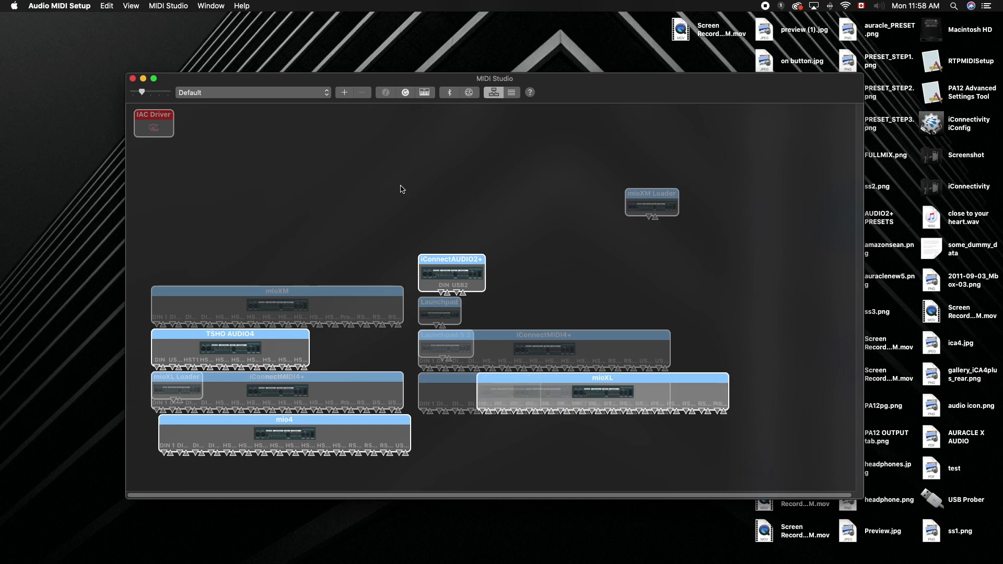
# Keep the Default configuration and drag the mioXL device to the upper left of the canvas.
pyautogui.click(277, 97)
pyautogui.click(278, 92)
pyautogui.click(264, 94)
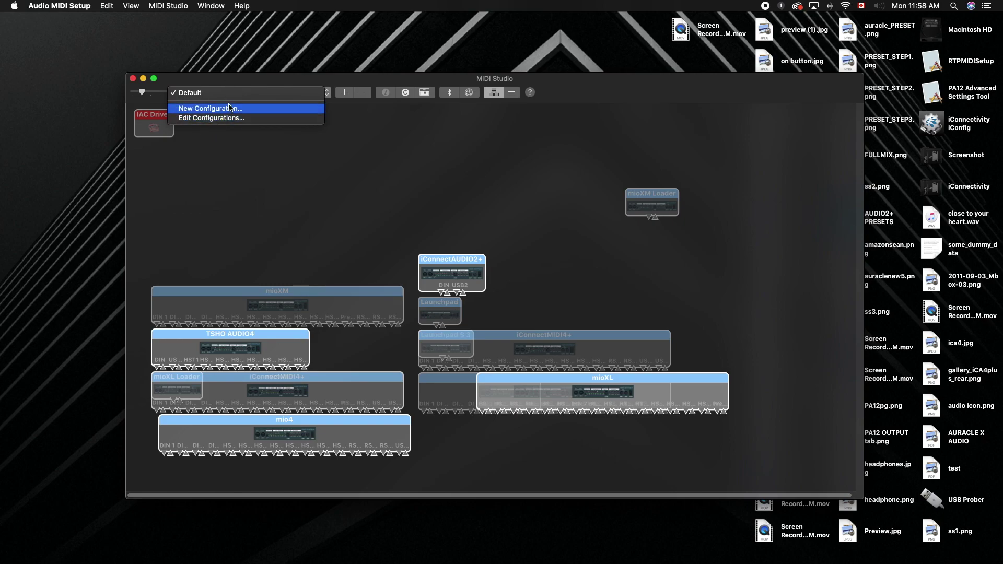
pyautogui.click(273, 155)
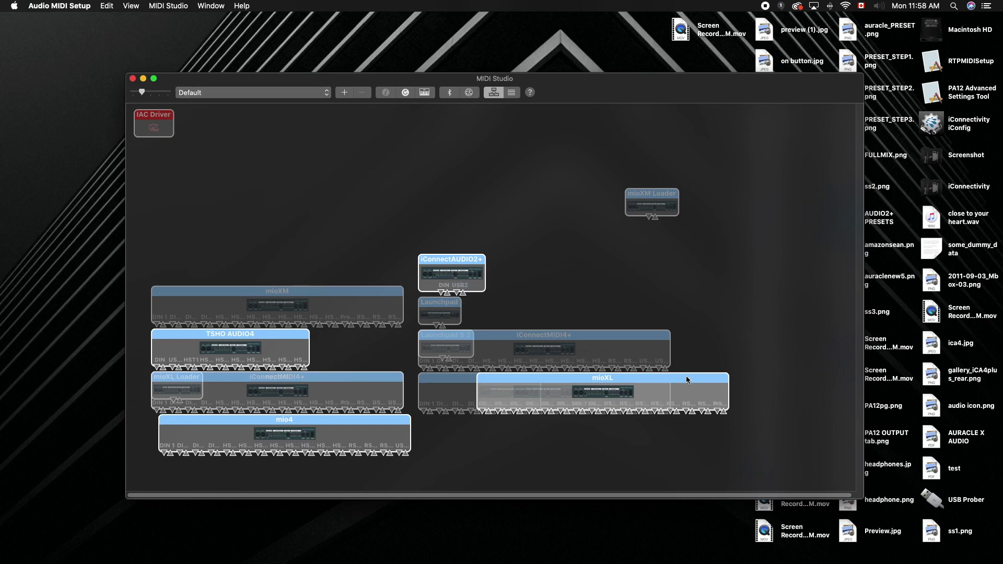
pyautogui.moveTo(686, 379); pyautogui.dragTo(391, 154)
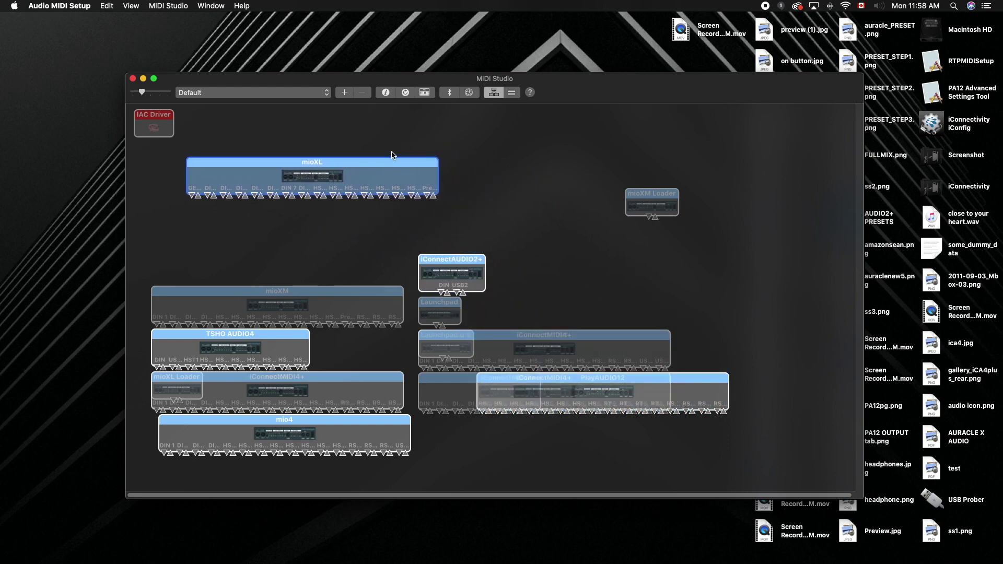
pyautogui.click(368, 127)
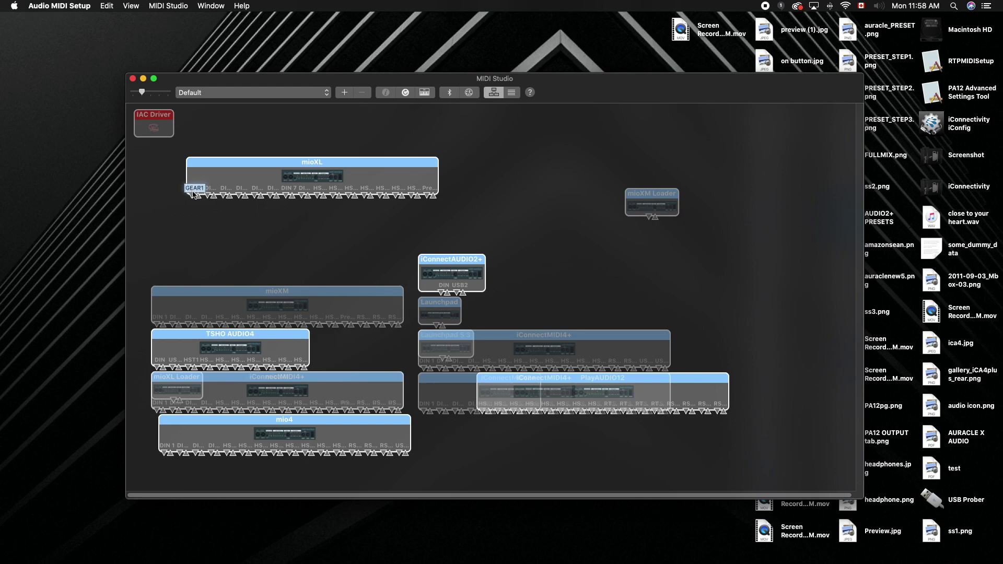
# Rename mioXL to 'TSHO mioXL', set its colour to purple, apply, and close both windows.
pyautogui.doubleClick(313, 164)
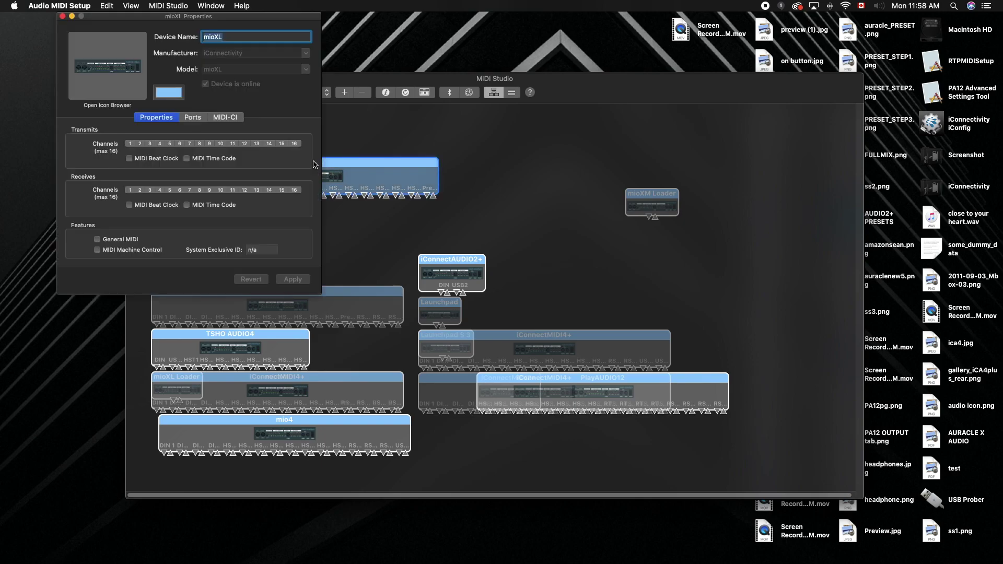
pyautogui.click(203, 37)
pyautogui.write('TSHO')
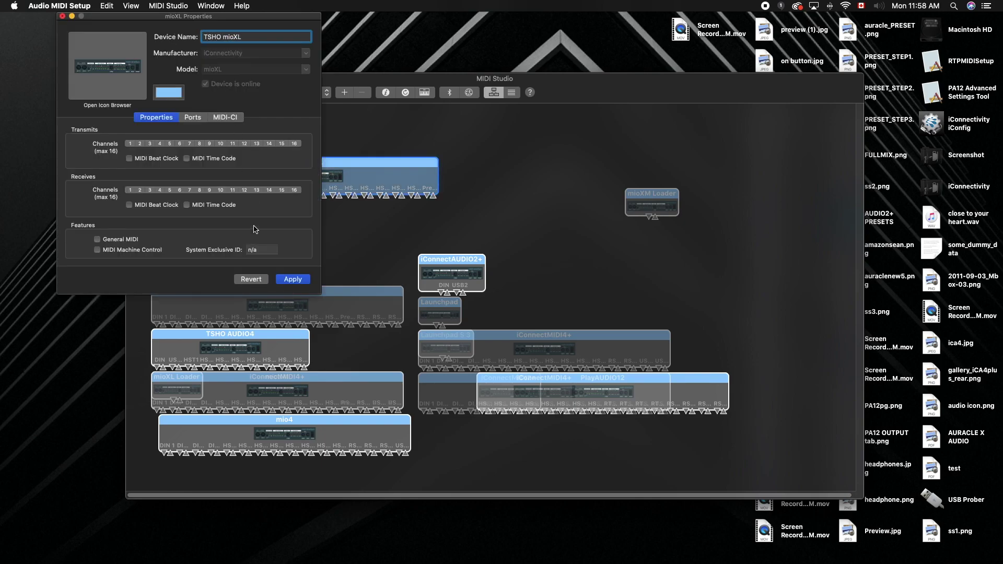
pyautogui.click(168, 92)
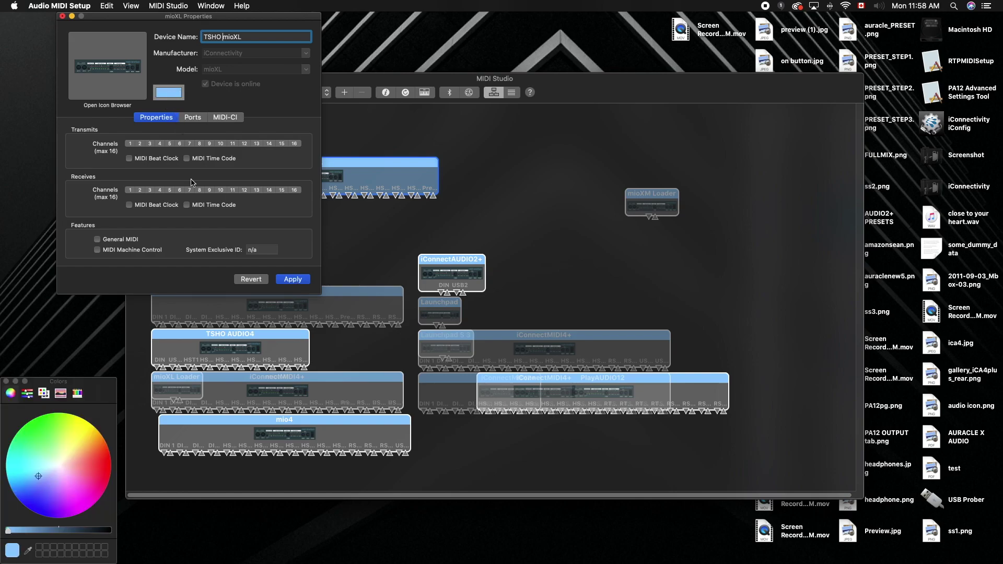
pyautogui.click(69, 508)
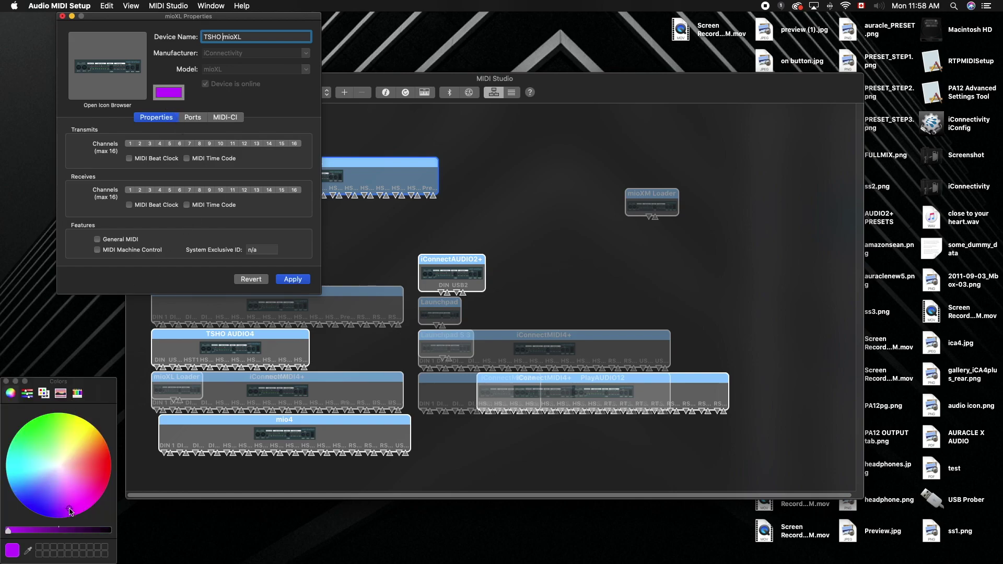
pyautogui.click(293, 279)
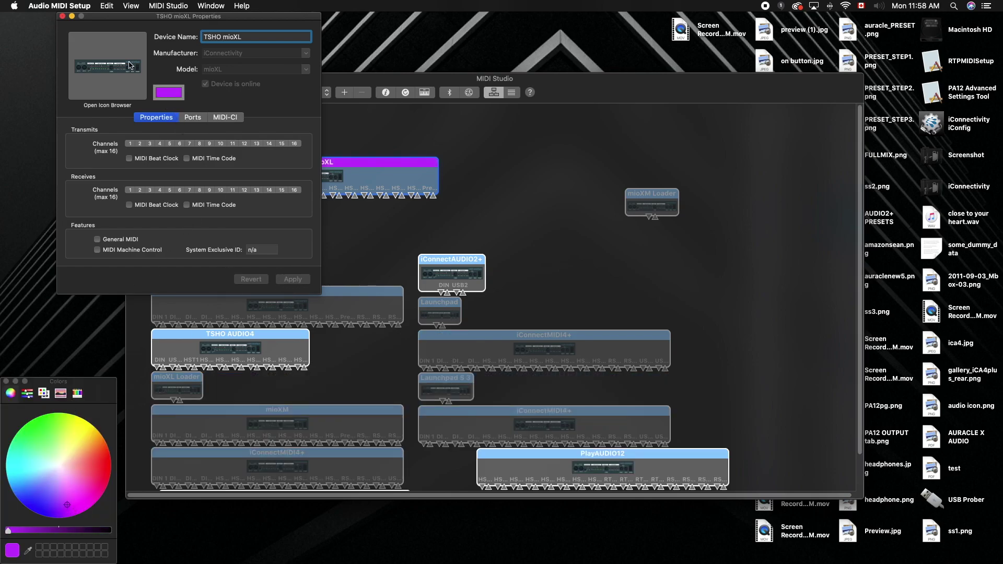
pyautogui.click(62, 17)
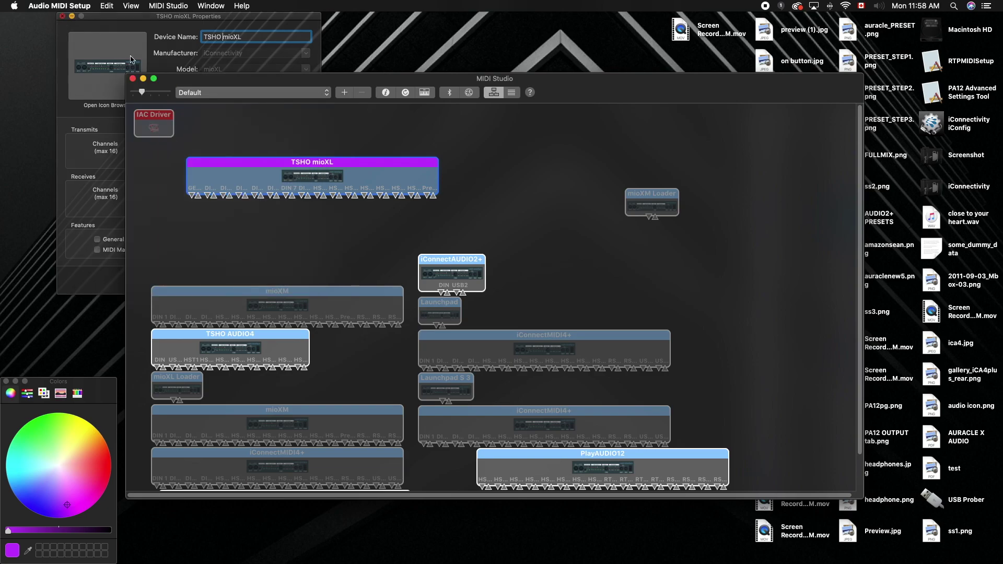
pyautogui.click(6, 382)
# Switch to Ableton Live, open Preferences, and scroll the MIDI Ports list to TSHO mioXL (GEAR1).
pyautogui.moveTo(1, 194)
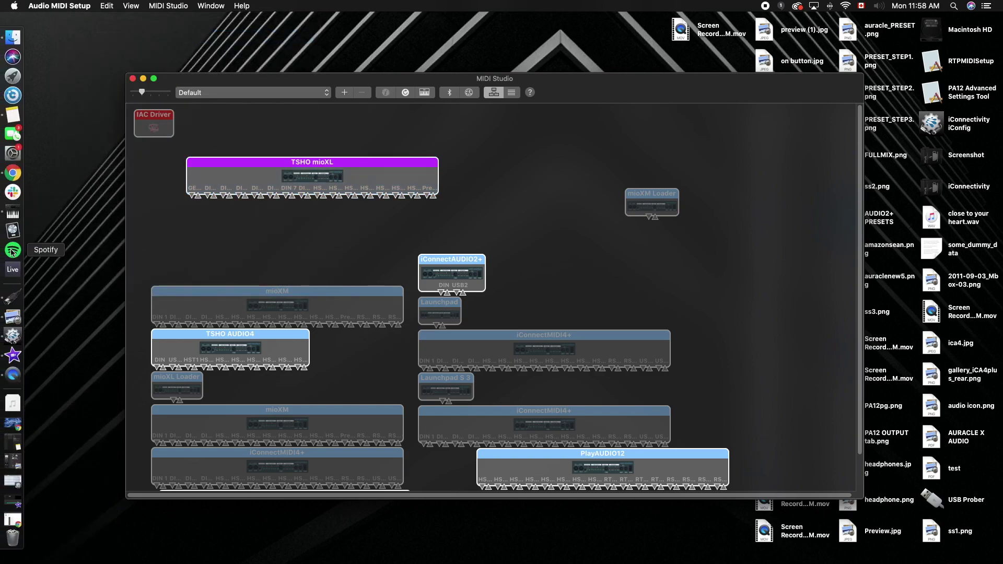
pyautogui.click(12, 269)
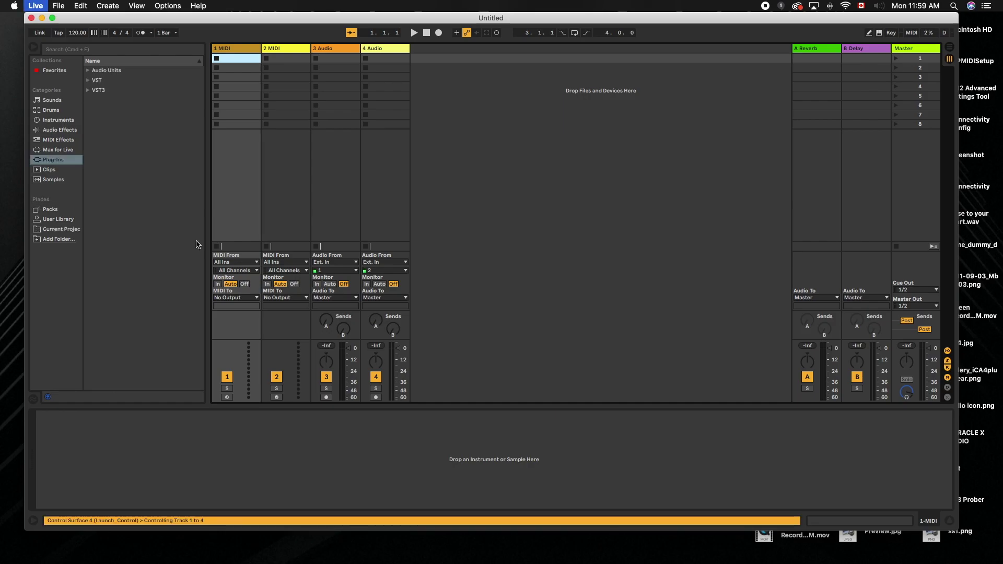
pyautogui.press('super+comma')
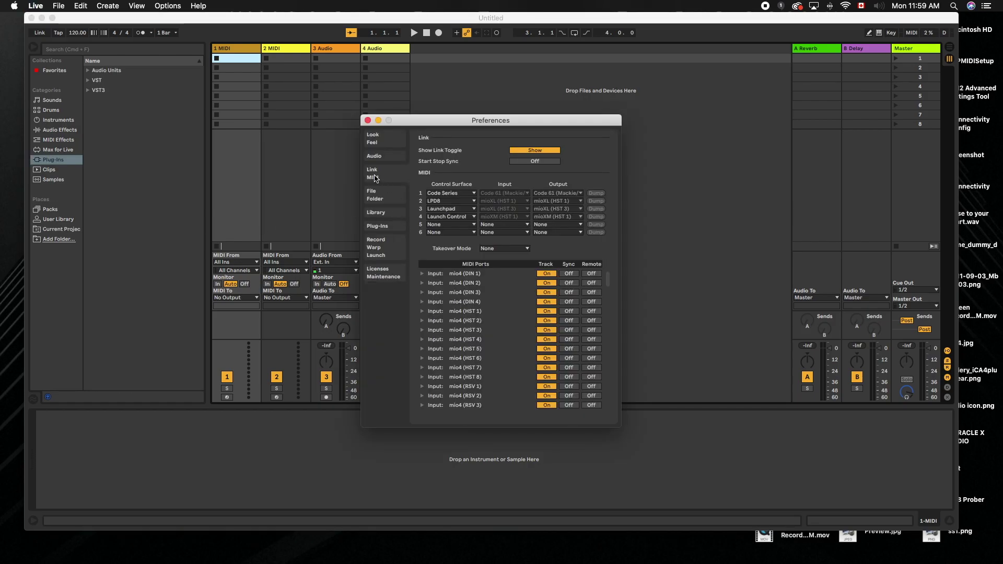
pyautogui.scroll(-5, 494, 336)
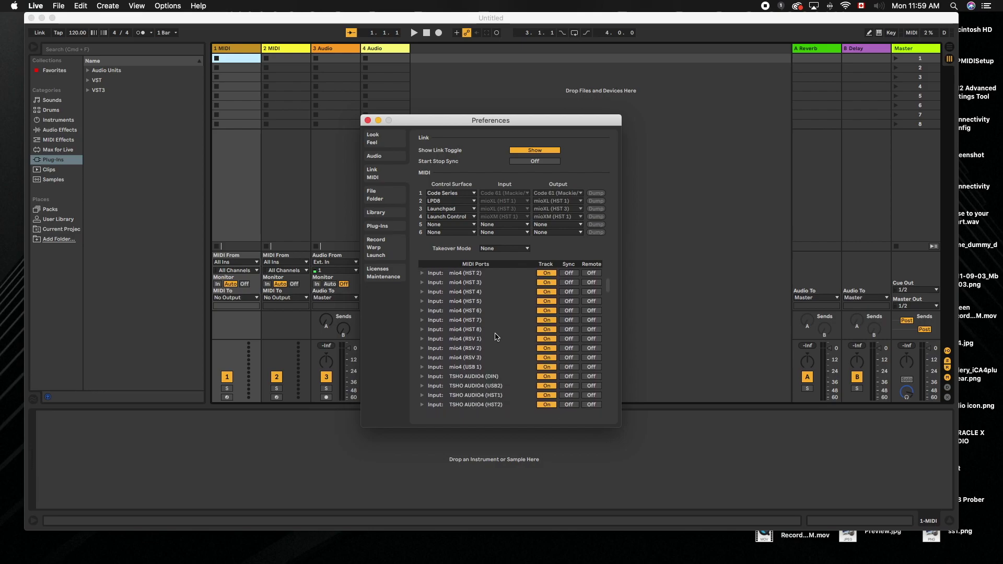
pyautogui.scroll(-10, 495, 337)
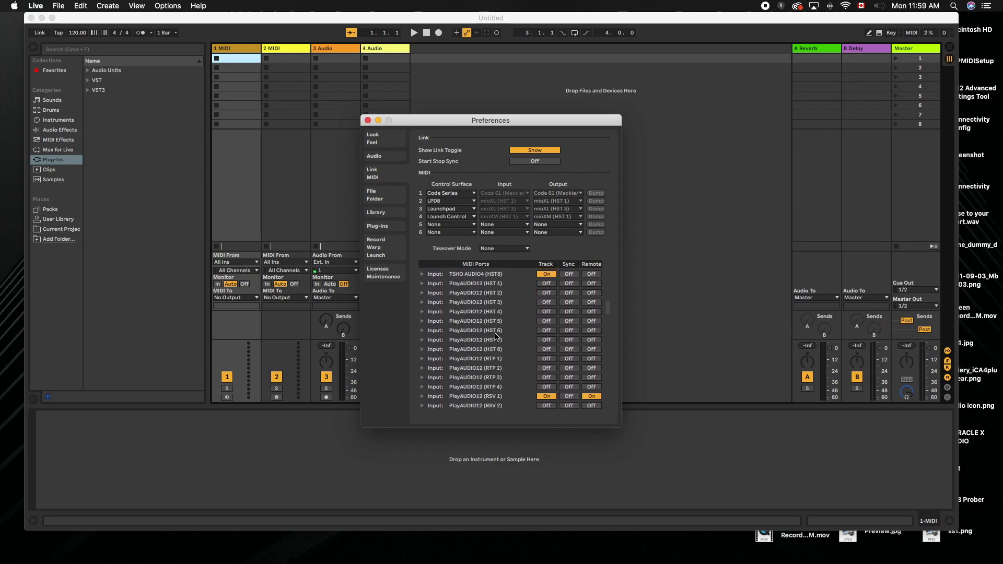
pyautogui.scroll(-5, 495, 337)
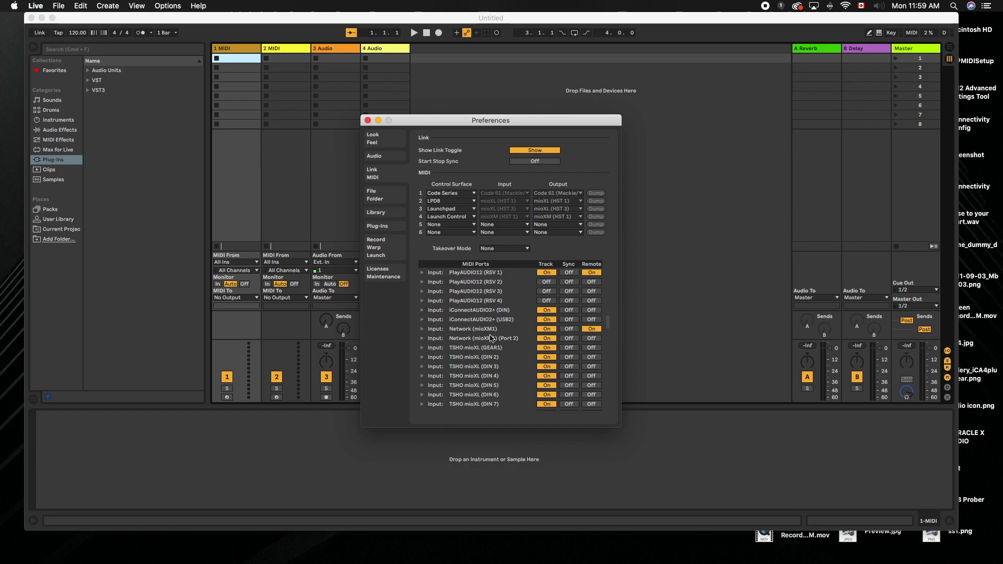